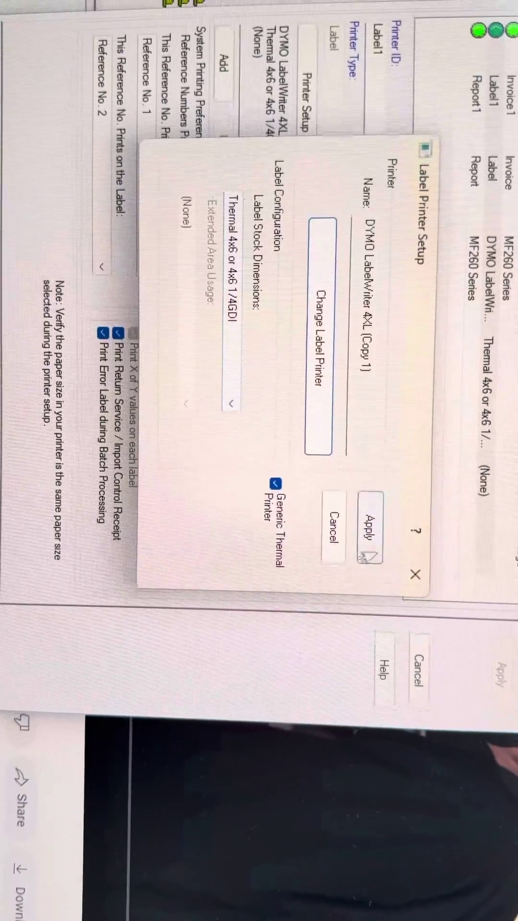
Apply the 4x6 DYMO LabelWriter 4XL label printer setup in WorldShip.
left_click(368, 529)
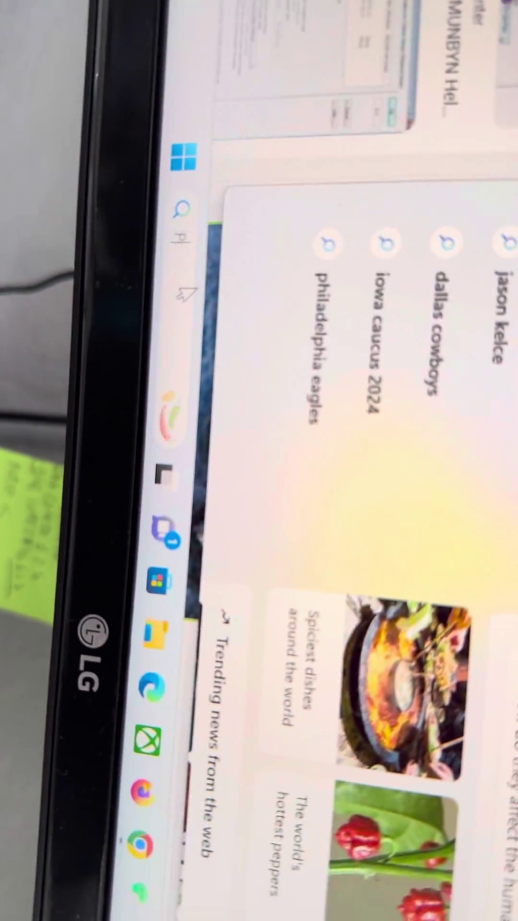
type("PR")
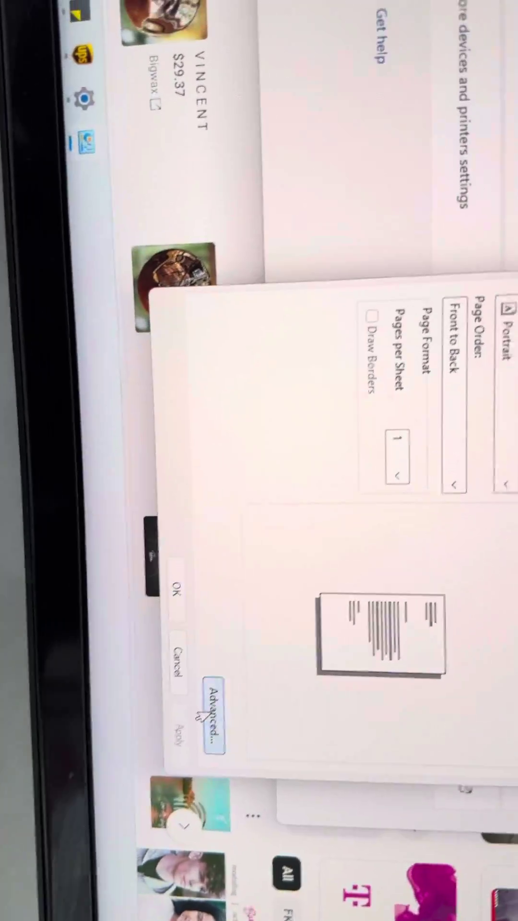
Confirm the DYMO LabelWriter 4XL advanced paper size as 1744907 4 in x 6 in.
left_click(243, 693)
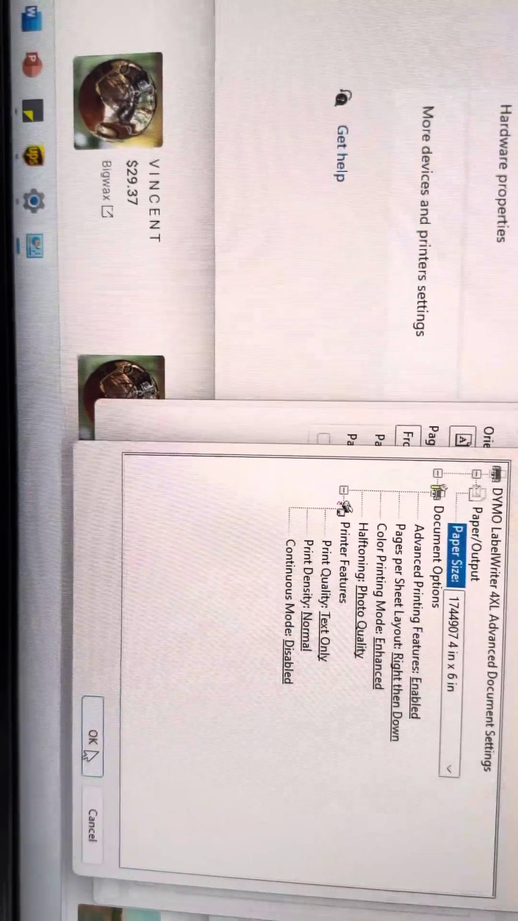
left_click(92, 741)
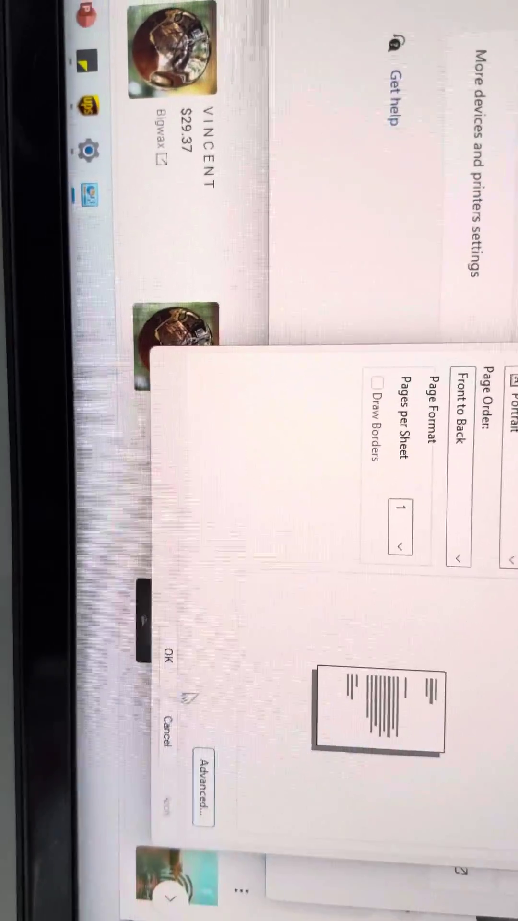